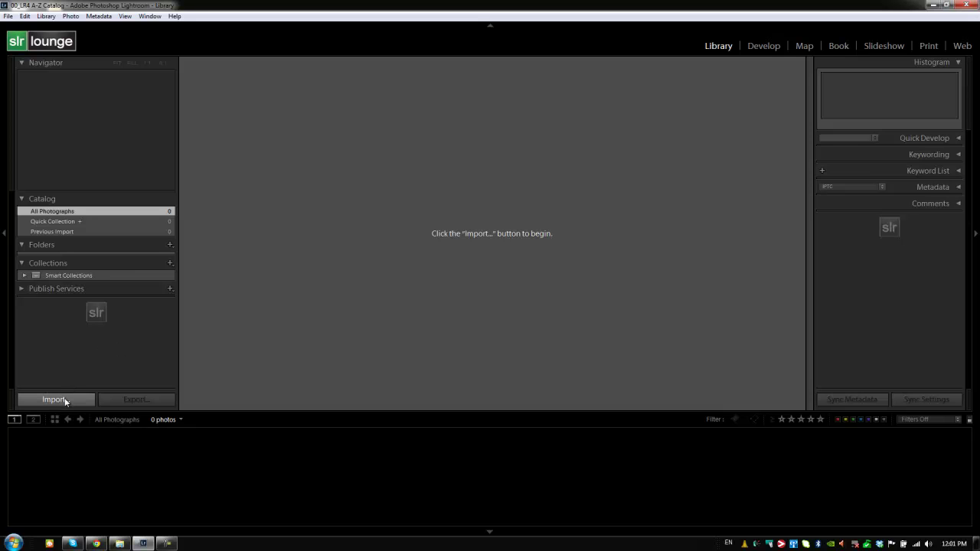
{"action": "left_click", "coordinate": [7, 15]}
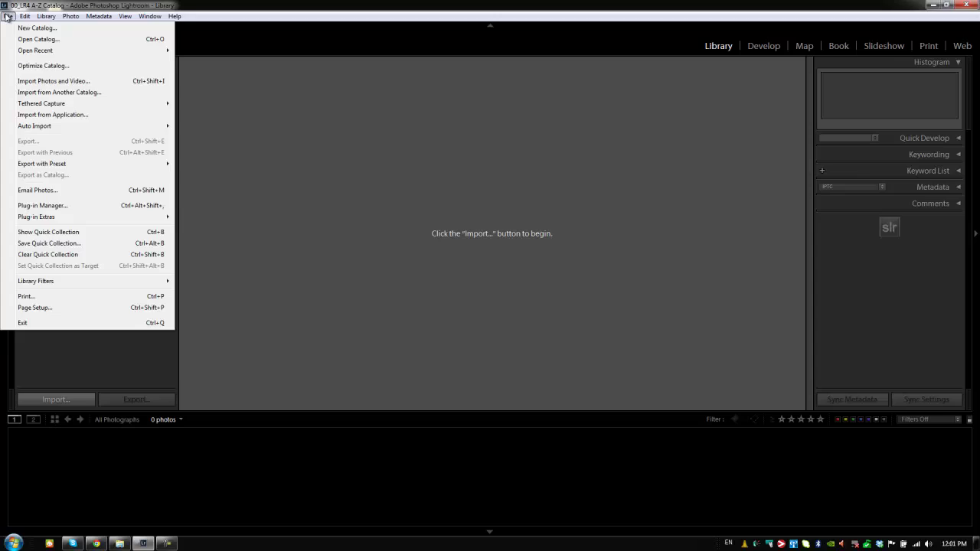
{"action": "left_click", "coordinate": [7, 15]}
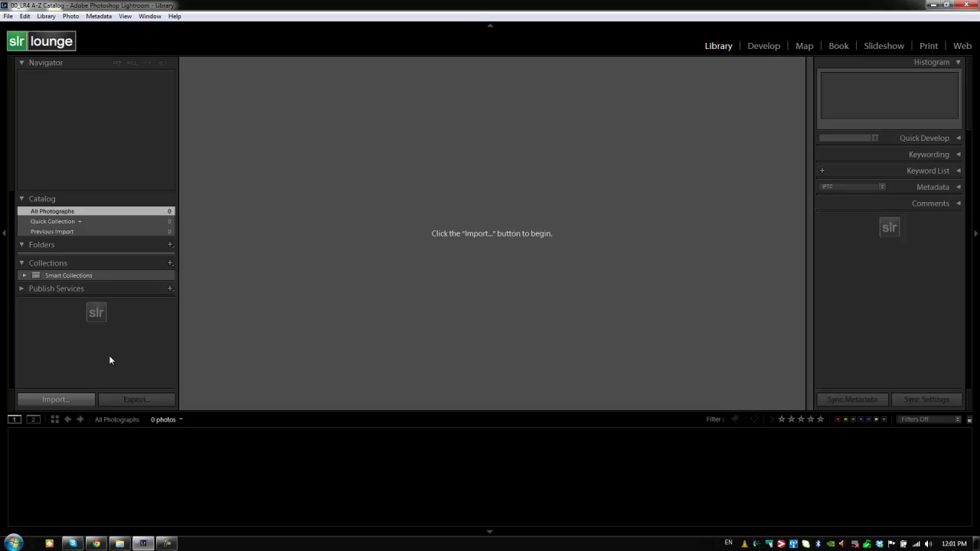
{"action": "left_click", "coordinate": [746, 46]}
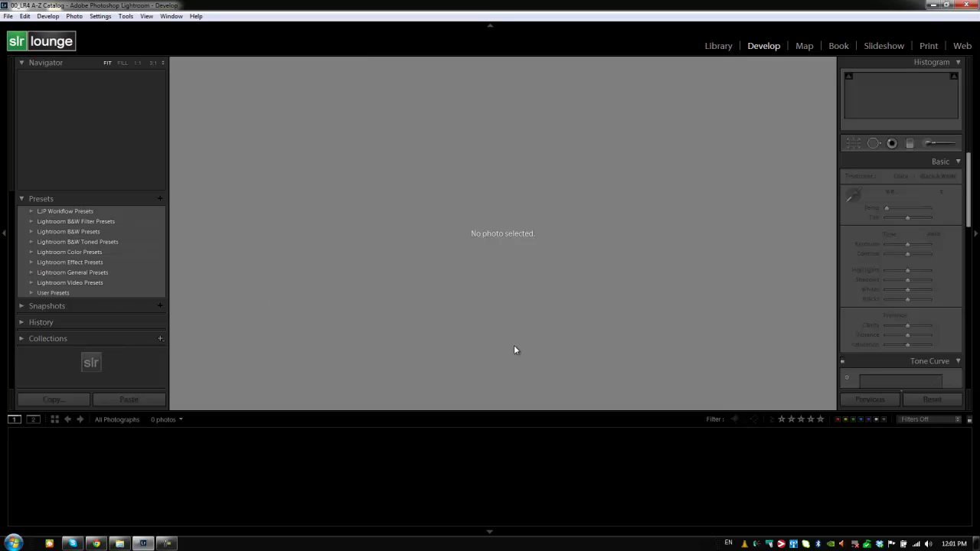
{"action": "left_click", "coordinate": [10, 17]}
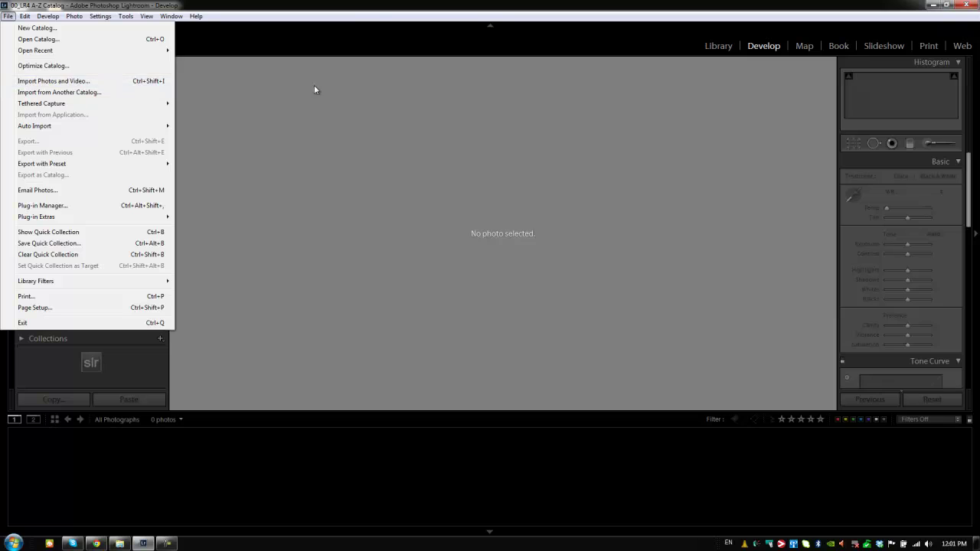
{"action": "left_click", "coordinate": [374, 6]}
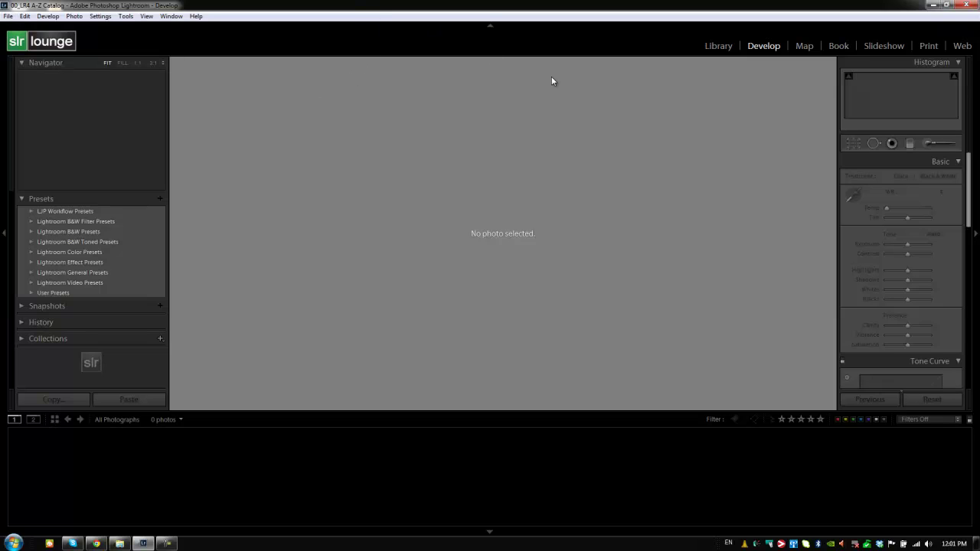
{"action": "left_click", "coordinate": [712, 46]}
{"action": "left_click", "coordinate": [6, 16]}
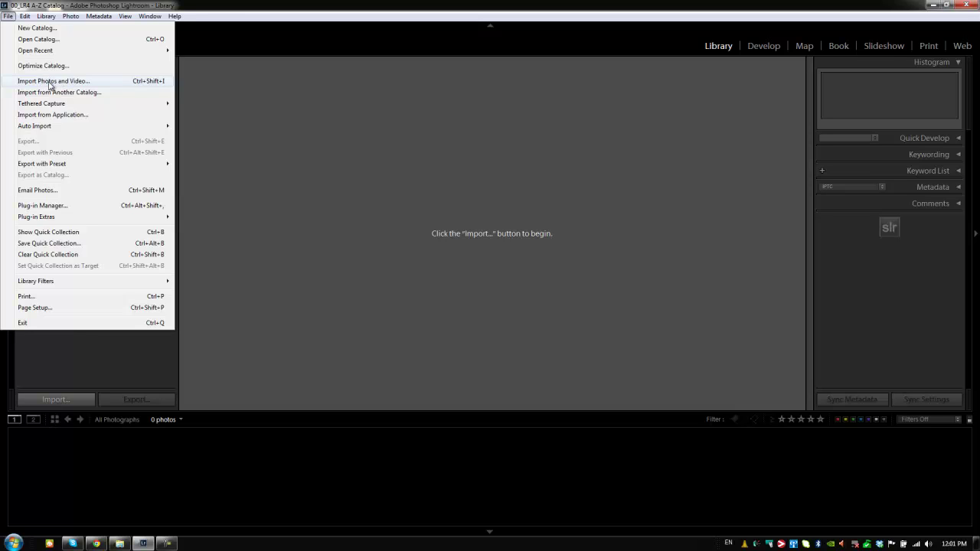
- Close the File menu without choosing any of its commands
{"action": "left_click", "coordinate": [350, 38]}
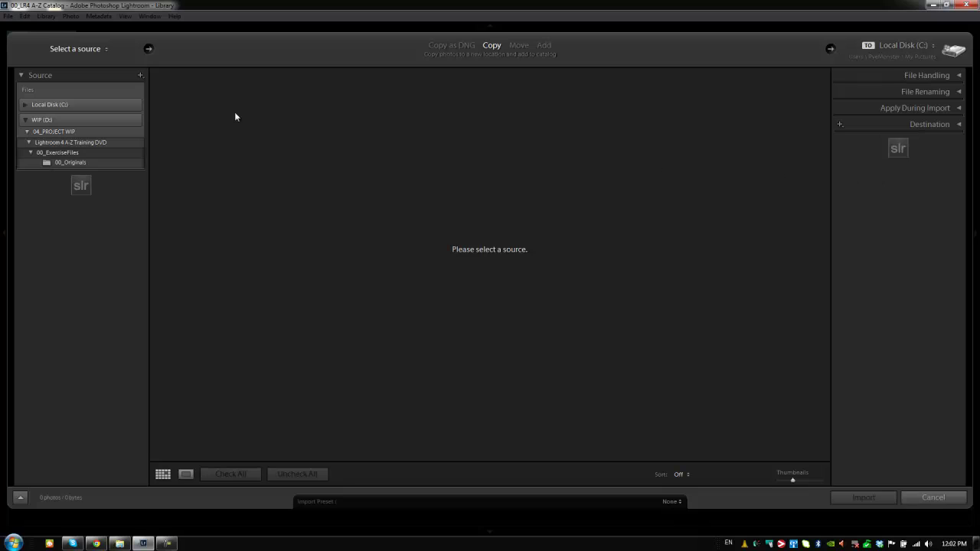
- Choose WIP (D:) > Lightroom 4 A-Z Training DVD > 00_ExerciseFiles > 00_Originals as the import source
{"action": "left_click", "coordinate": [52, 143]}
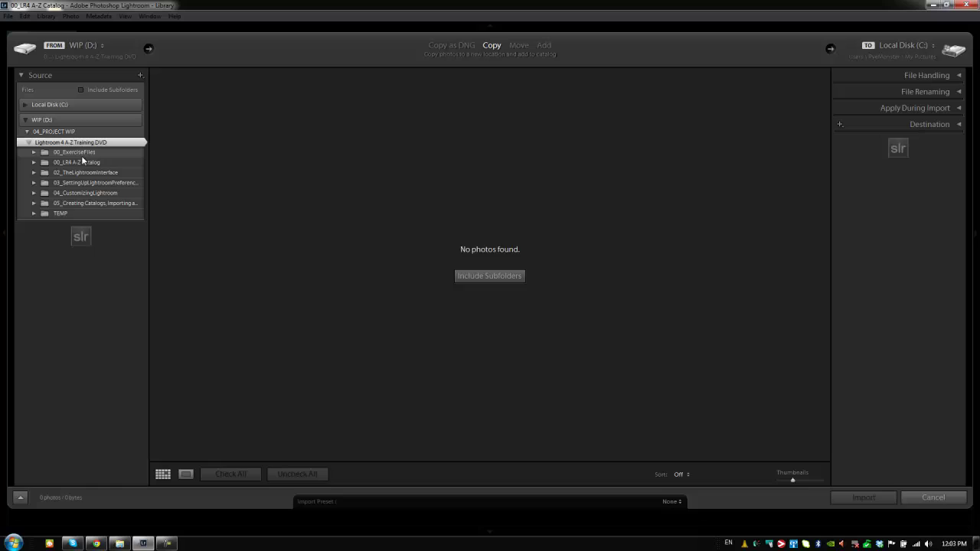
{"action": "left_click", "coordinate": [34, 152]}
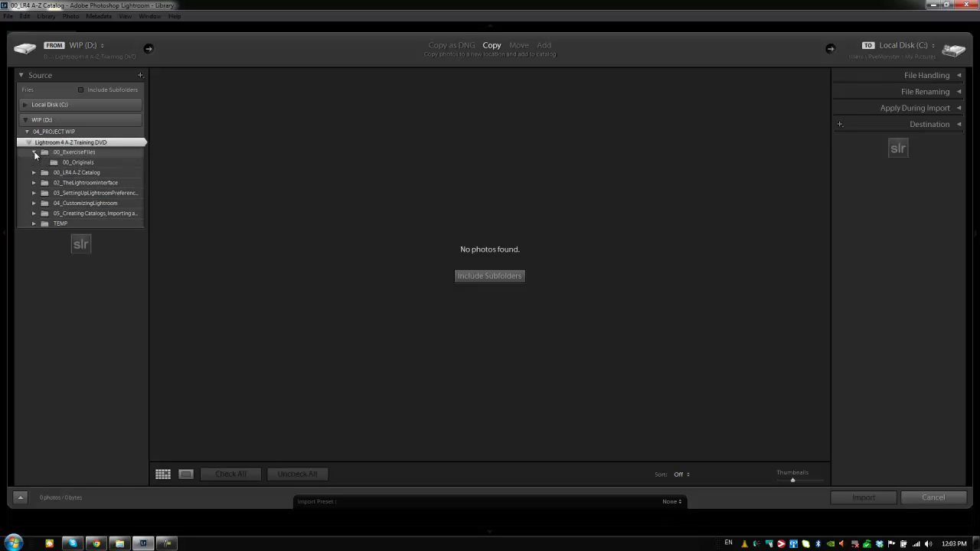
{"action": "left_click", "coordinate": [77, 163]}
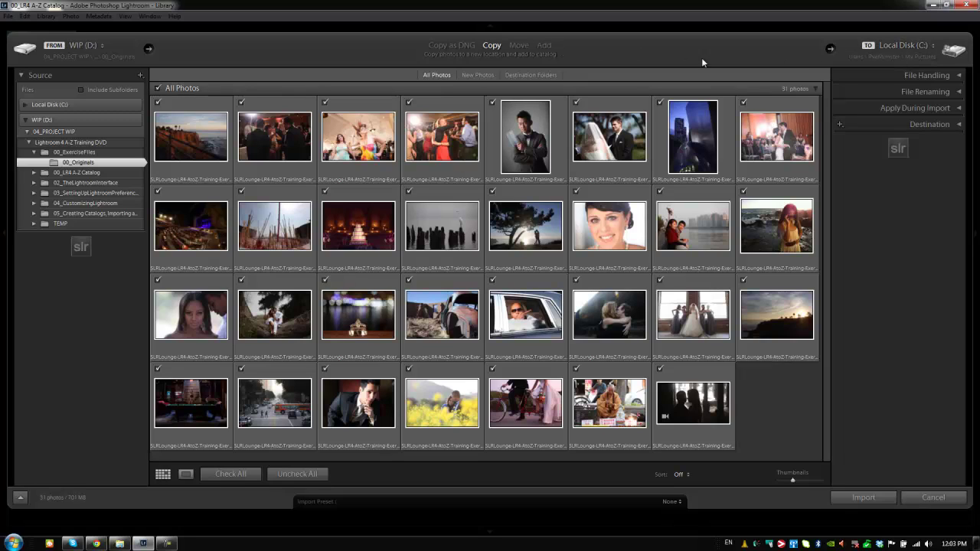
- Switch the import mode from Add to Move for the 31 photos
{"action": "left_click", "coordinate": [545, 46]}
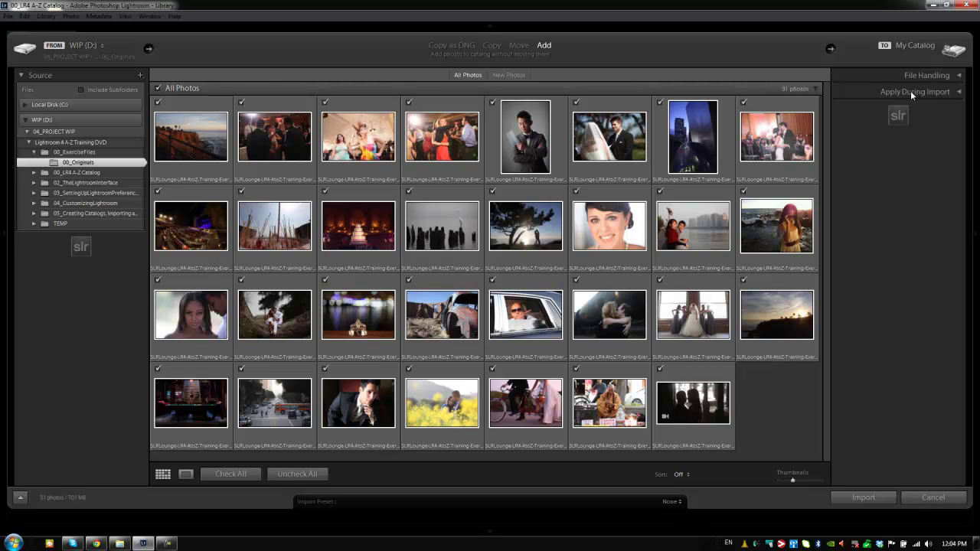
{"action": "left_click", "coordinate": [519, 45]}
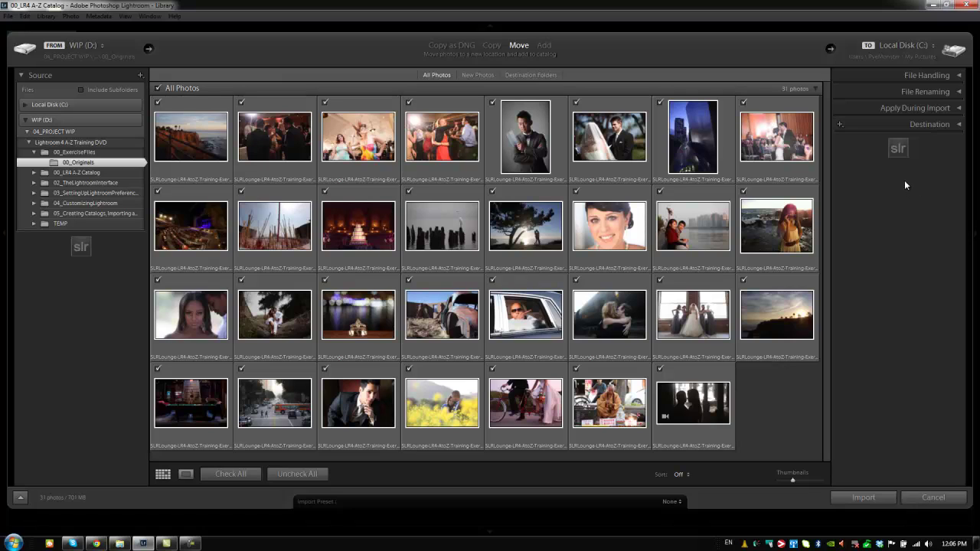
- Set the destination to the 00_LR4 A-Z Catalog folder on WIP (D:)
{"action": "left_click", "coordinate": [937, 124]}
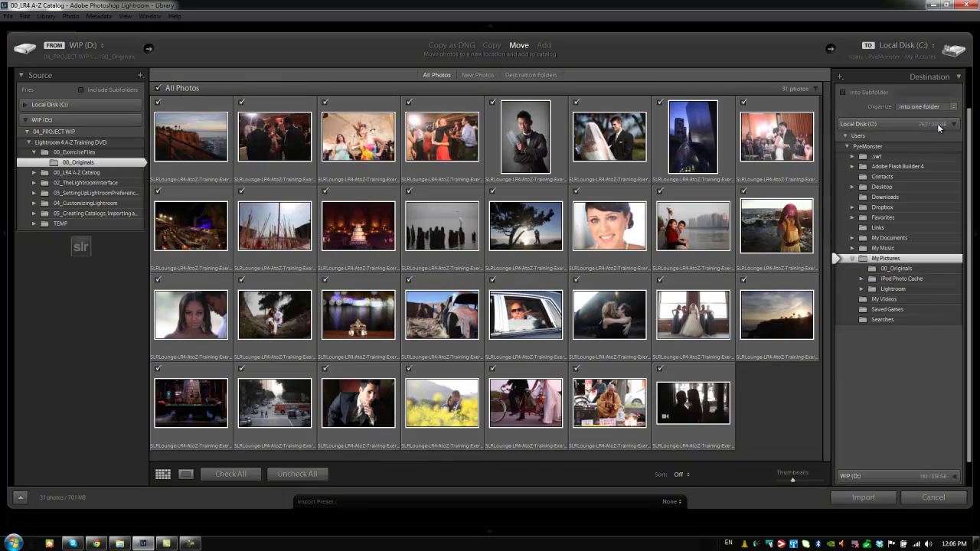
{"action": "left_click", "coordinate": [917, 191]}
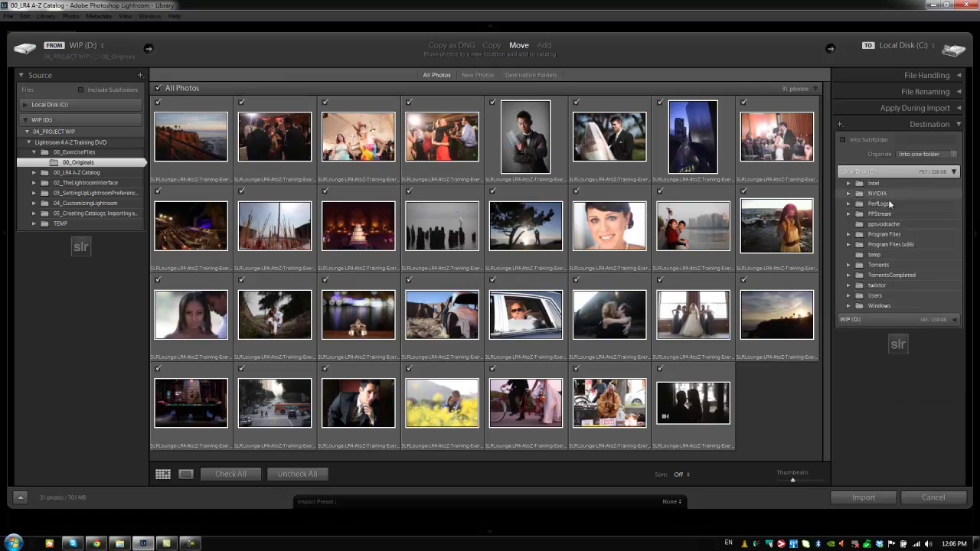
{"action": "left_click", "coordinate": [909, 171]}
{"action": "left_click", "coordinate": [901, 187]}
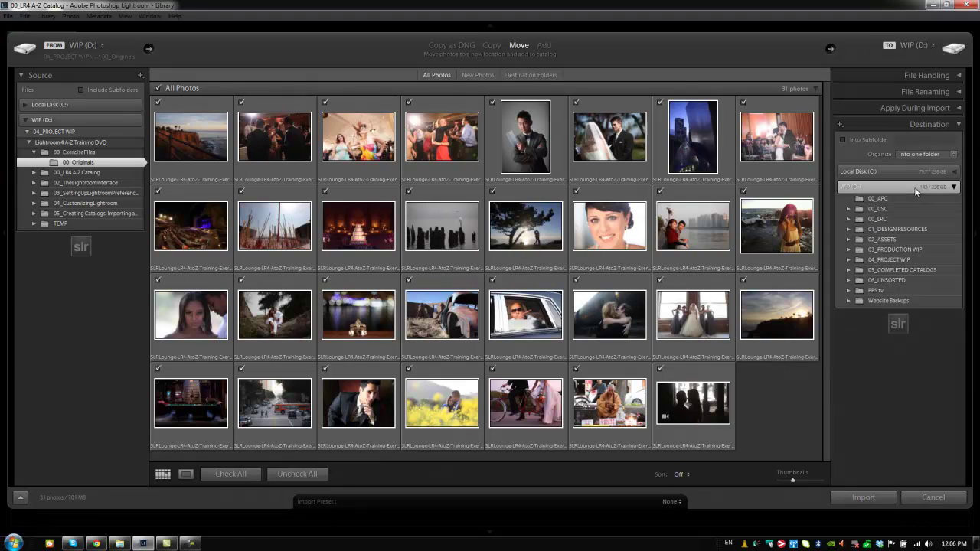
{"action": "left_click", "coordinate": [848, 259]}
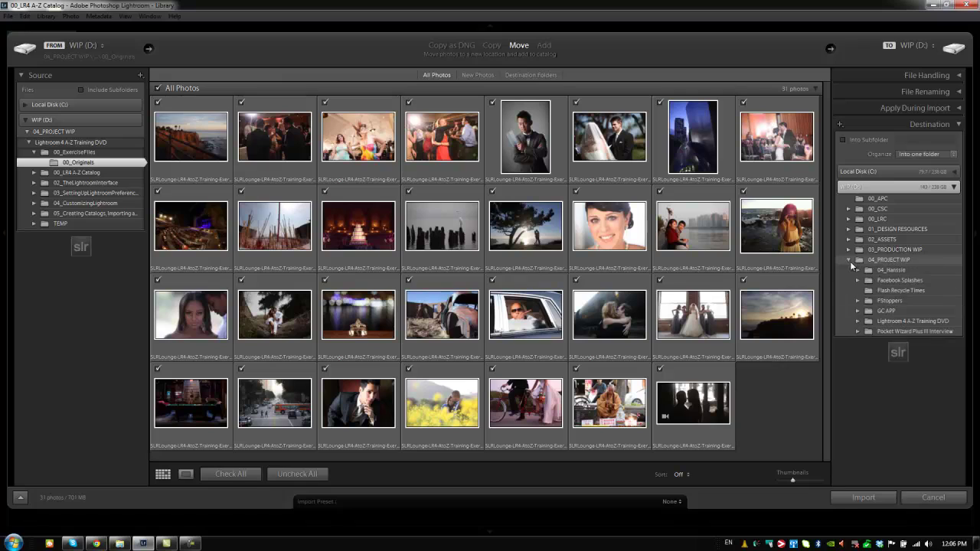
{"action": "left_click", "coordinate": [858, 322]}
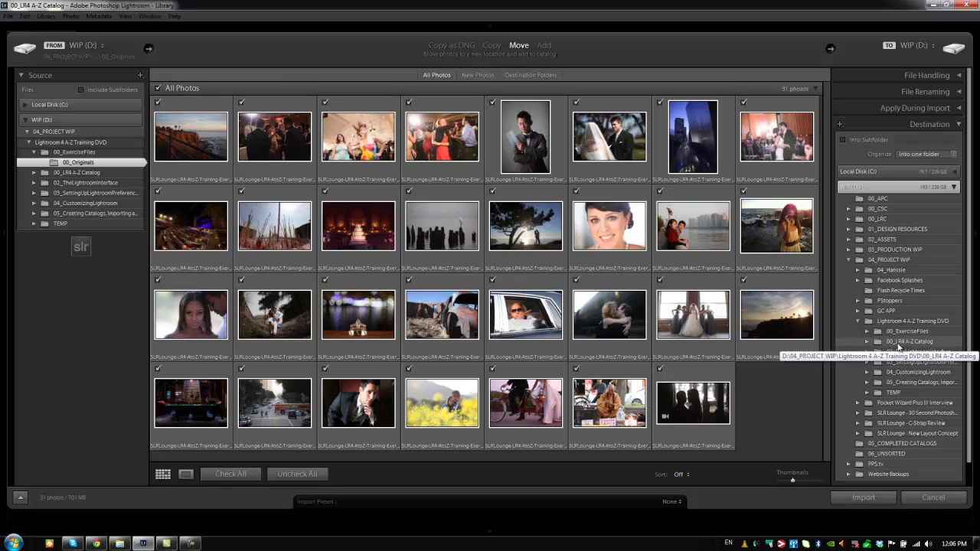
{"action": "left_click", "coordinate": [898, 344]}
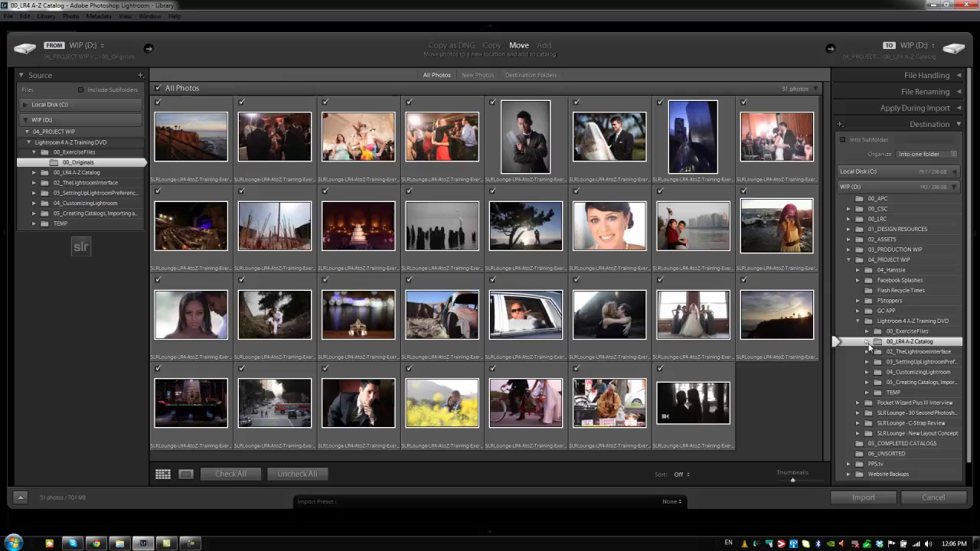
- Import the photos into a 00_Originals subfolder, then switch to Windows Explorer
{"action": "left_click", "coordinate": [852, 140]}
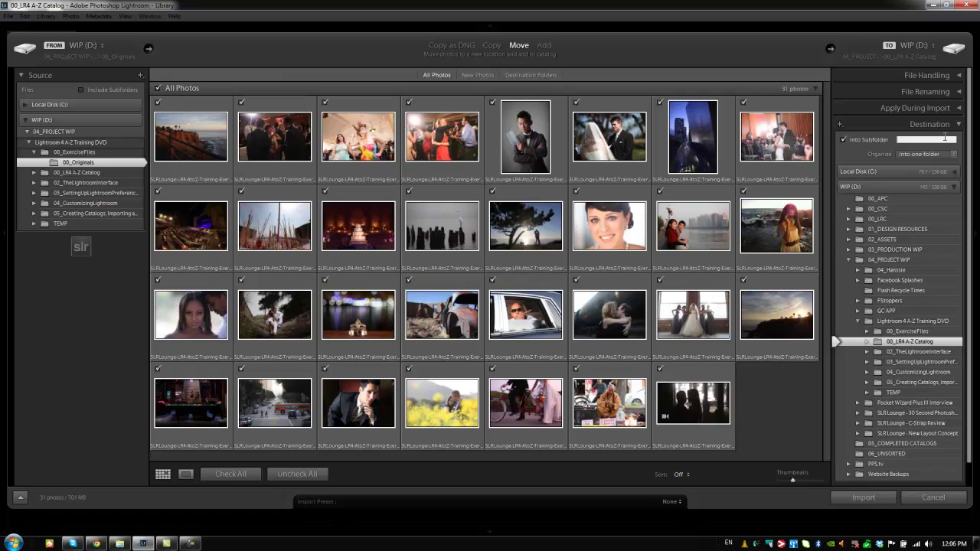
{"action": "type", "text": "00_Originals"}
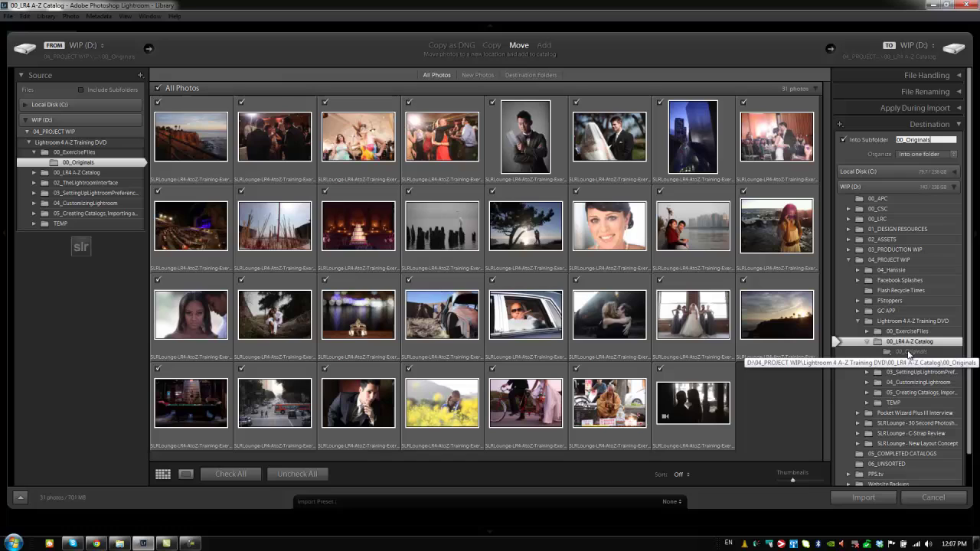
{"action": "left_click", "coordinate": [847, 499]}
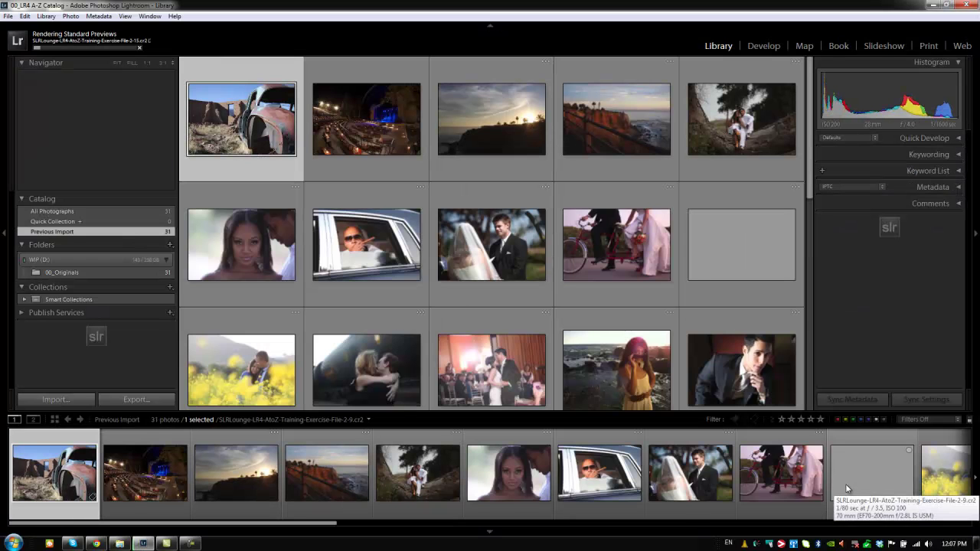
{"action": "left_click", "coordinate": [118, 543]}
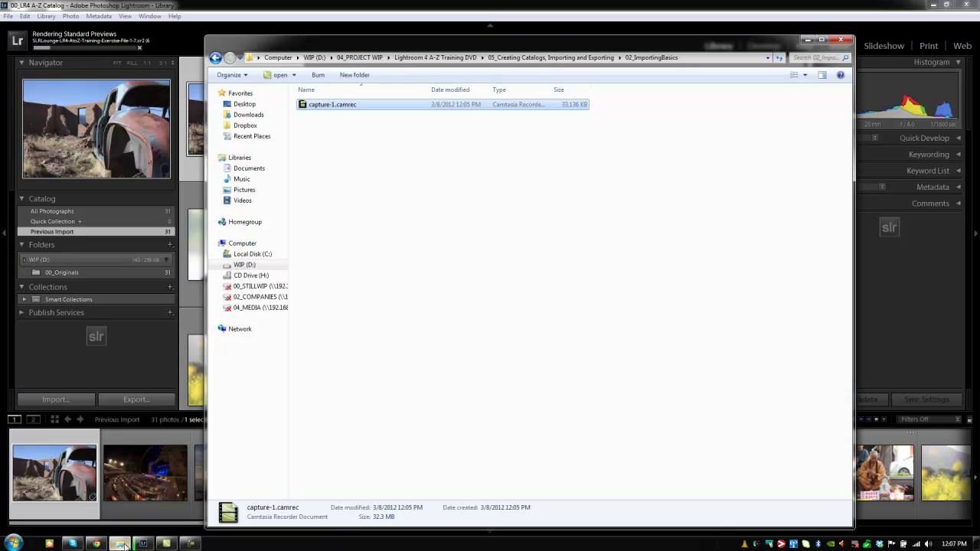
- Maximize Explorer and open 00_ExerciseFiles to confirm 00_Originals is now empty
{"action": "double_click", "coordinate": [722, 46]}
{"action": "left_click", "coordinate": [223, 21]}
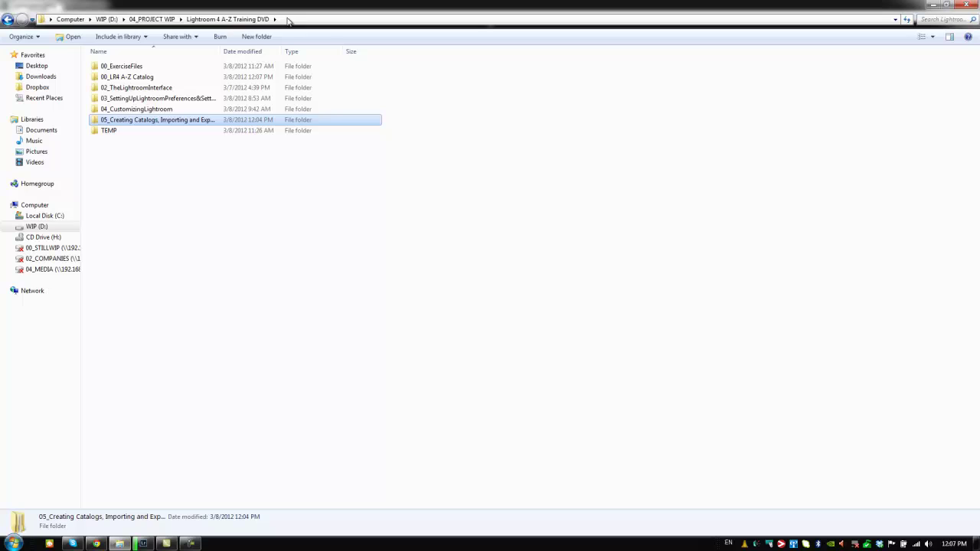
{"action": "left_click", "coordinate": [113, 67]}
{"action": "double_click", "coordinate": [108, 67]}
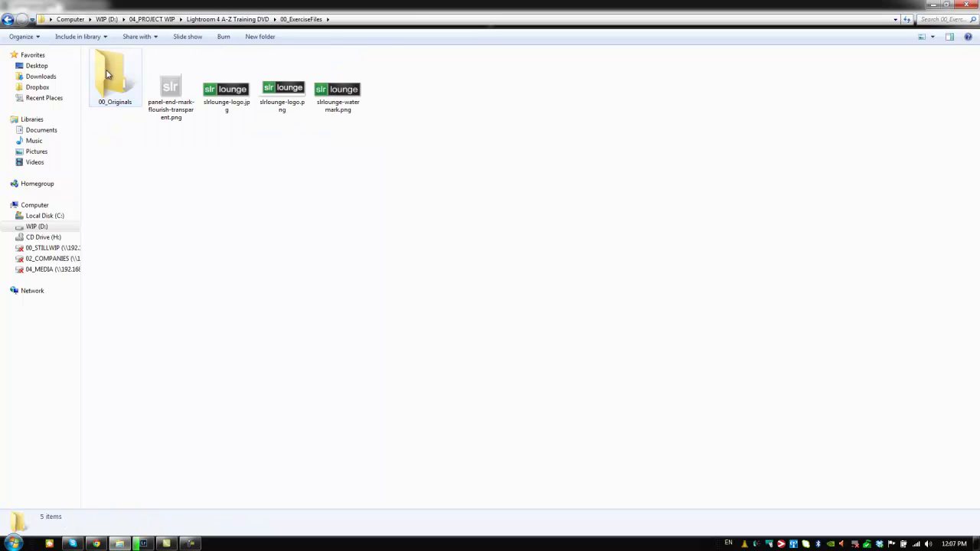
{"action": "double_click", "coordinate": [117, 92]}
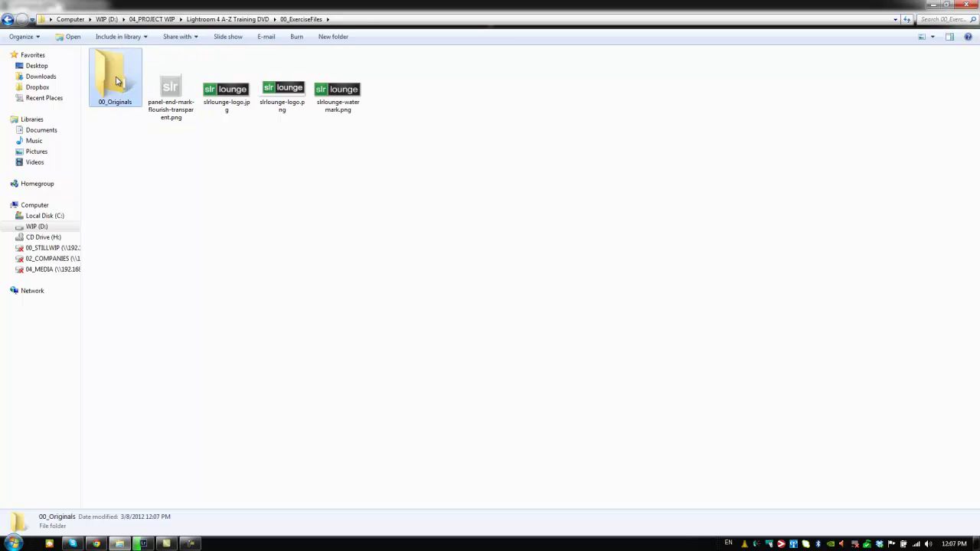
{"action": "key", "text": "BackSpace"}
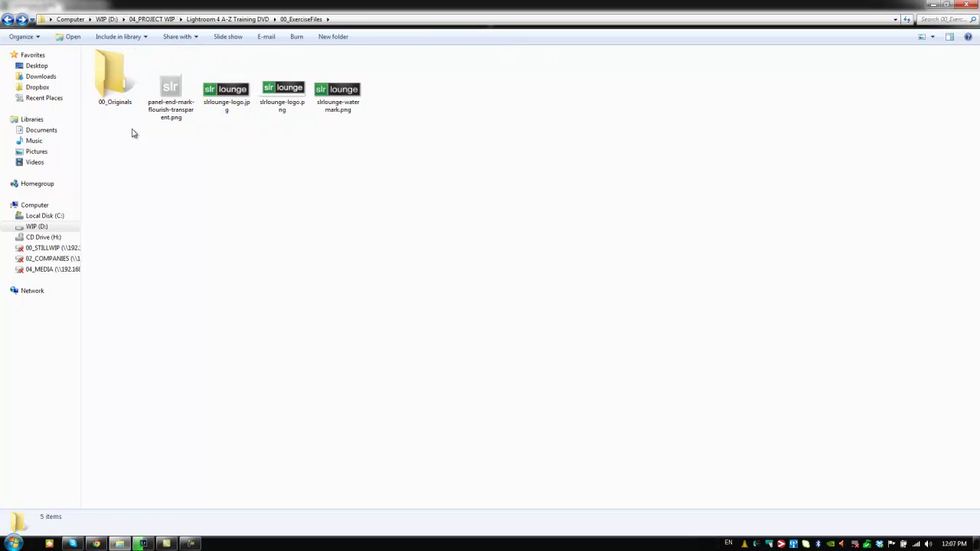
- Delete the empty 00_Originals folder and return to the training DVD folder
{"action": "left_click", "coordinate": [118, 84]}
{"action": "key", "text": "Delete"}
{"action": "left_click", "coordinate": [536, 315]}
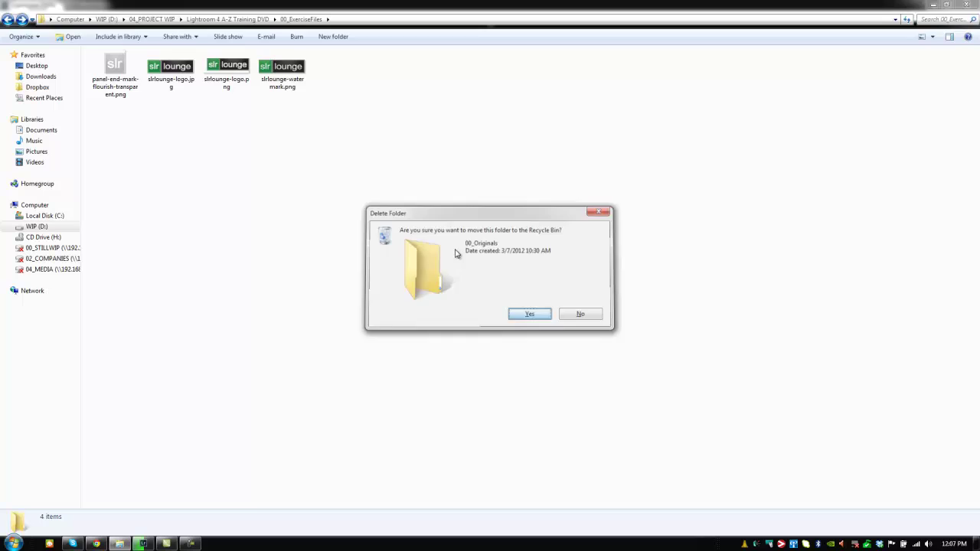
{"action": "key", "text": "BackSpace"}
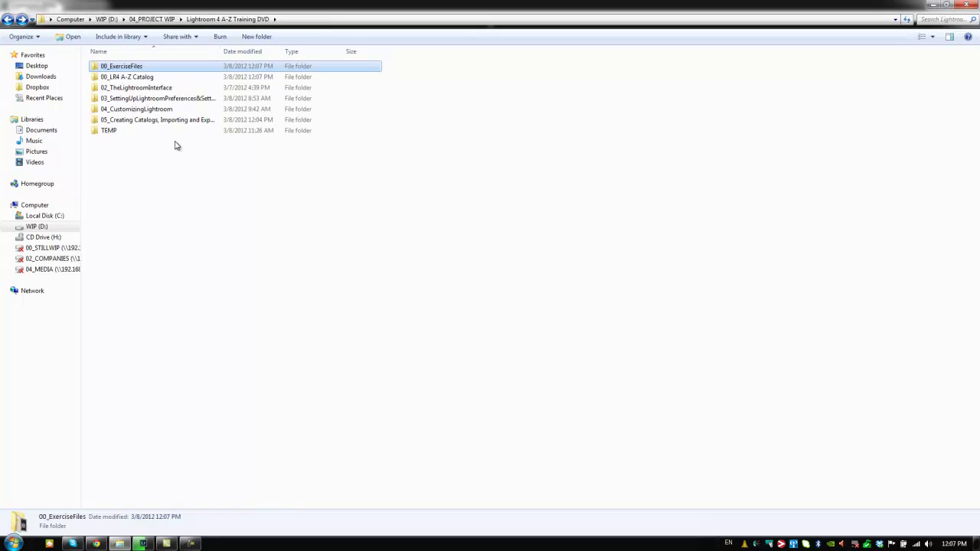
- Check the moved photos inside 00_LR4 A-Z Catalog > 00_Originals, then go back up
{"action": "double_click", "coordinate": [129, 79]}
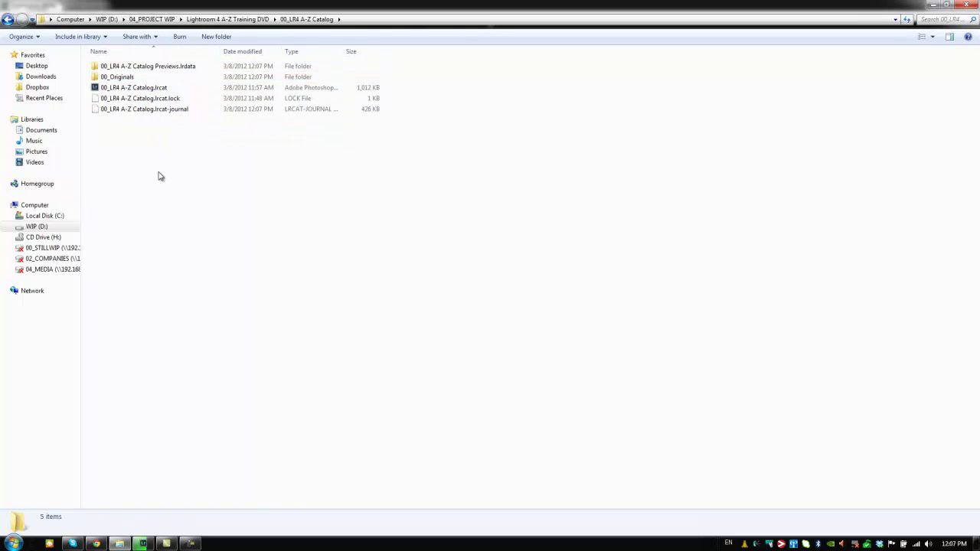
{"action": "left_click", "coordinate": [119, 80]}
{"action": "double_click", "coordinate": [119, 79]}
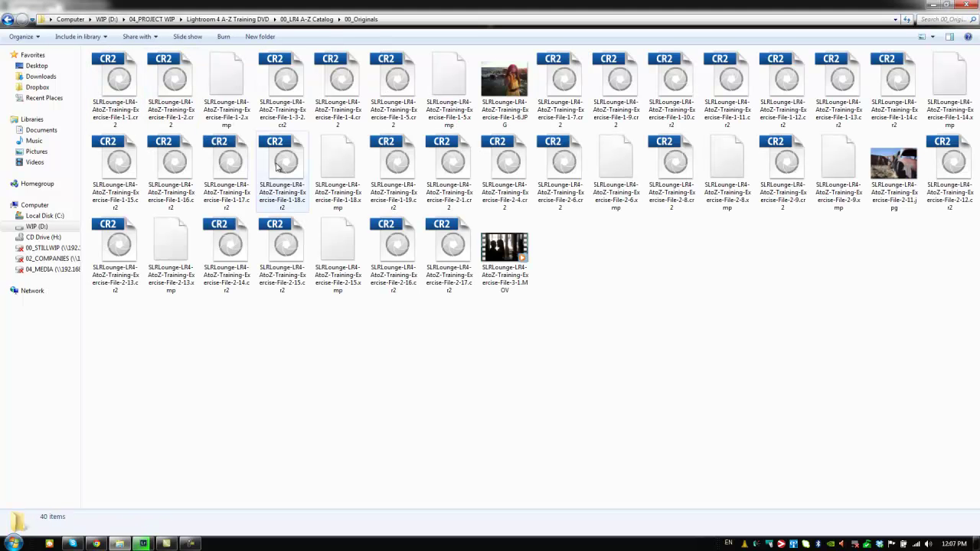
{"action": "key", "text": "BackSpace"}
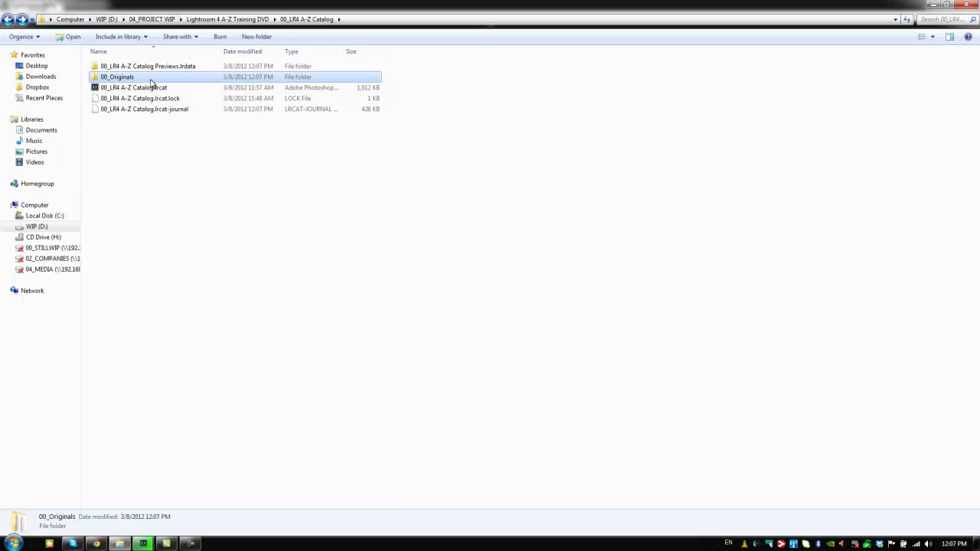
{"action": "left_click", "coordinate": [161, 155]}
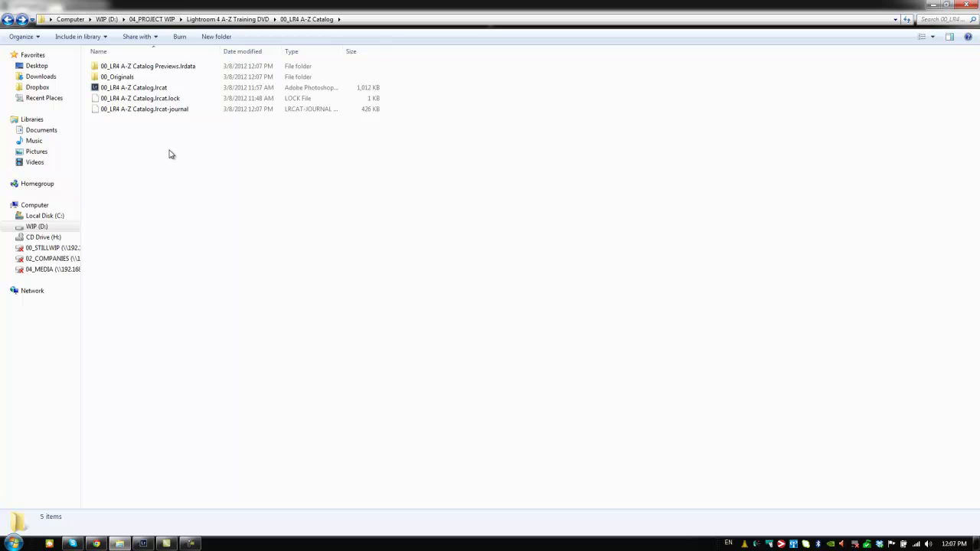
{"action": "key", "text": "BackSpace"}
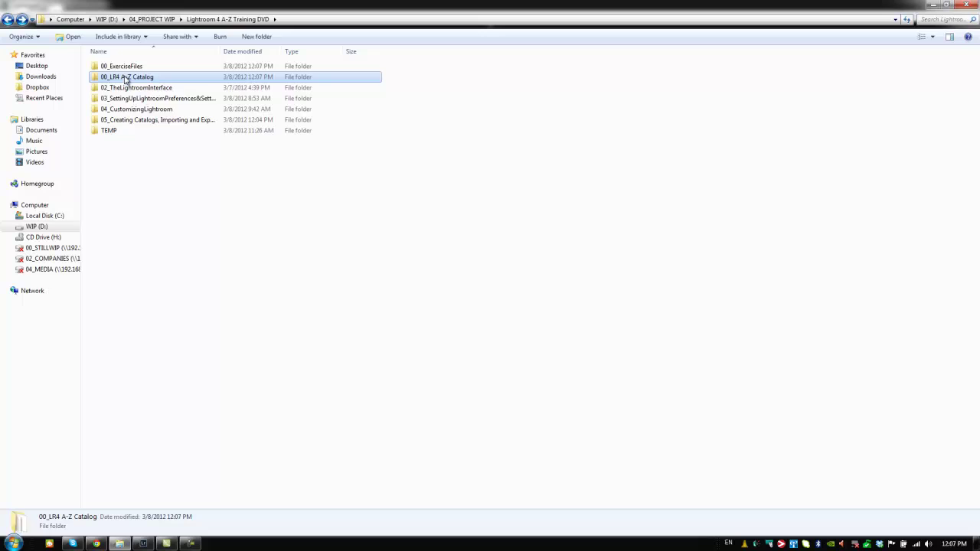
- Reopen the 00_LR4 A-Z Catalog folder to show its five items, including 00_Originals
{"action": "mouse_move", "coordinate": [126, 80]}
{"action": "left_mouse_down"}
{"action": "mouse_move", "coordinate": [145, 153]}
{"action": "mouse_move", "coordinate": [126, 69]}
{"action": "mouse_move", "coordinate": [153, 175]}
{"action": "mouse_move", "coordinate": [131, 70]}
{"action": "mouse_move", "coordinate": [141, 80]}
{"action": "left_mouse_up"}
{"action": "double_click", "coordinate": [136, 79]}
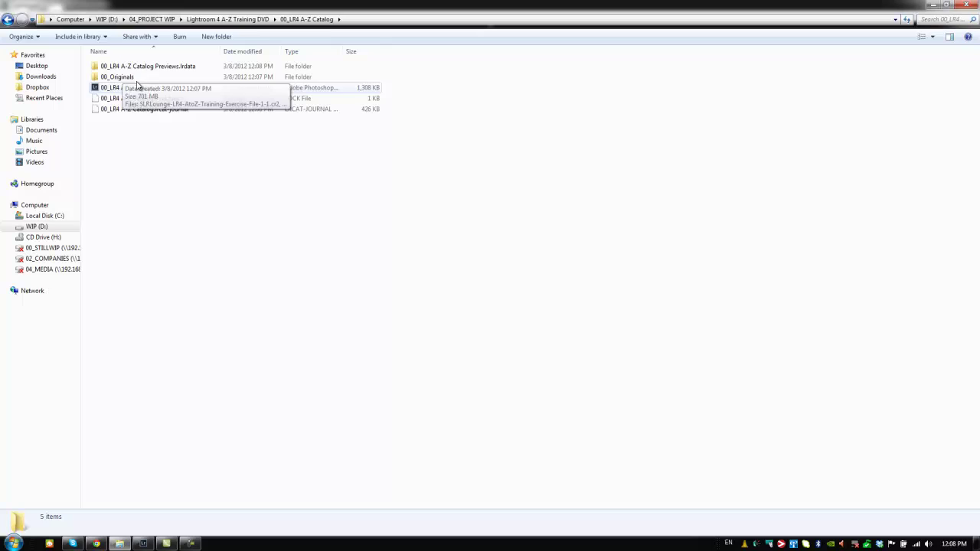
{"action": "key", "text": "BackSpace"}
{"action": "left_click", "coordinate": [124, 78]}
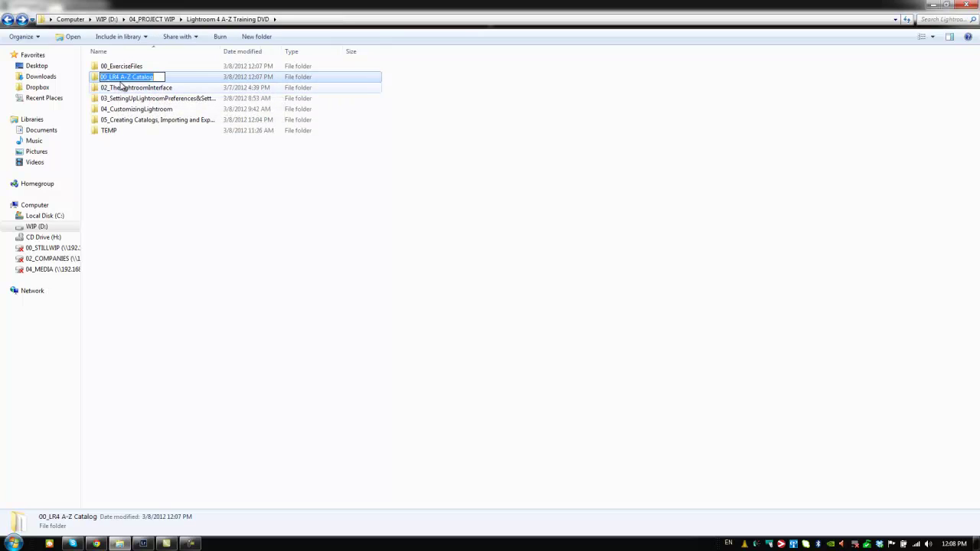
{"action": "left_click", "coordinate": [123, 86]}
{"action": "double_click", "coordinate": [128, 79]}
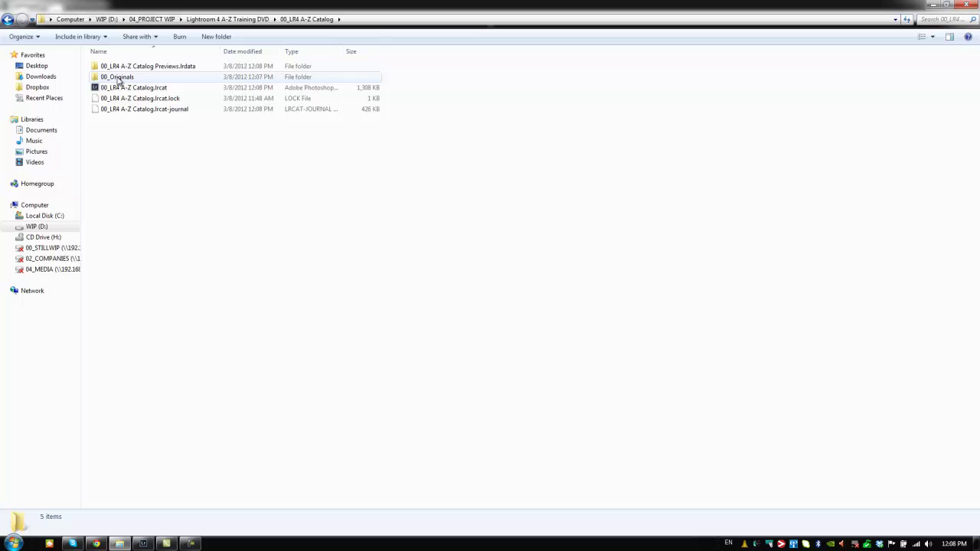
{"action": "mouse_move", "coordinate": [120, 81]}
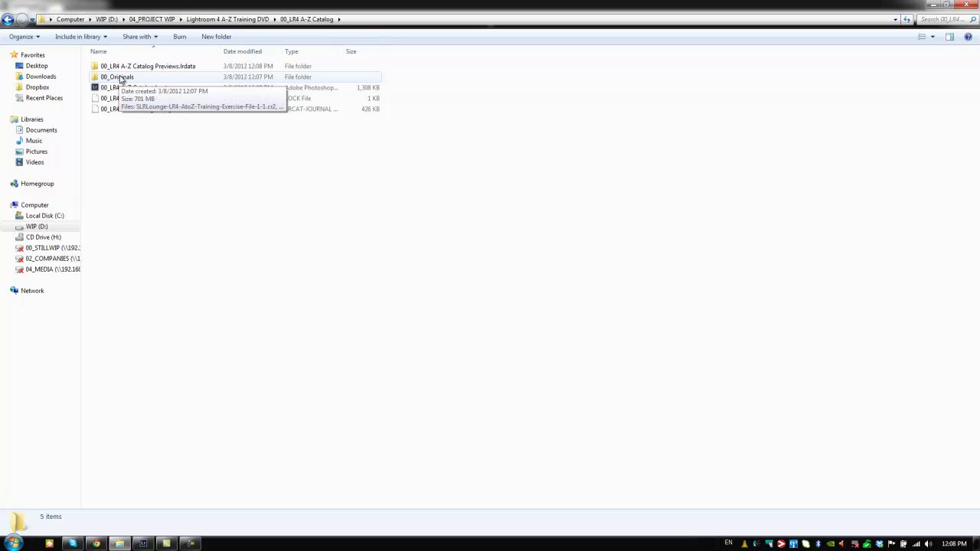
{"action": "key", "text": "BackSpace"}
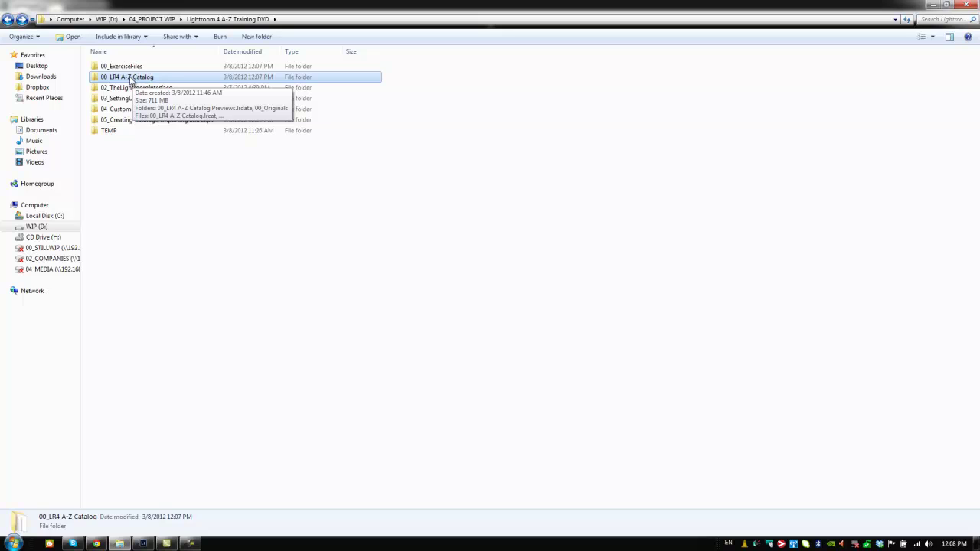
{"action": "double_click", "coordinate": [131, 79]}
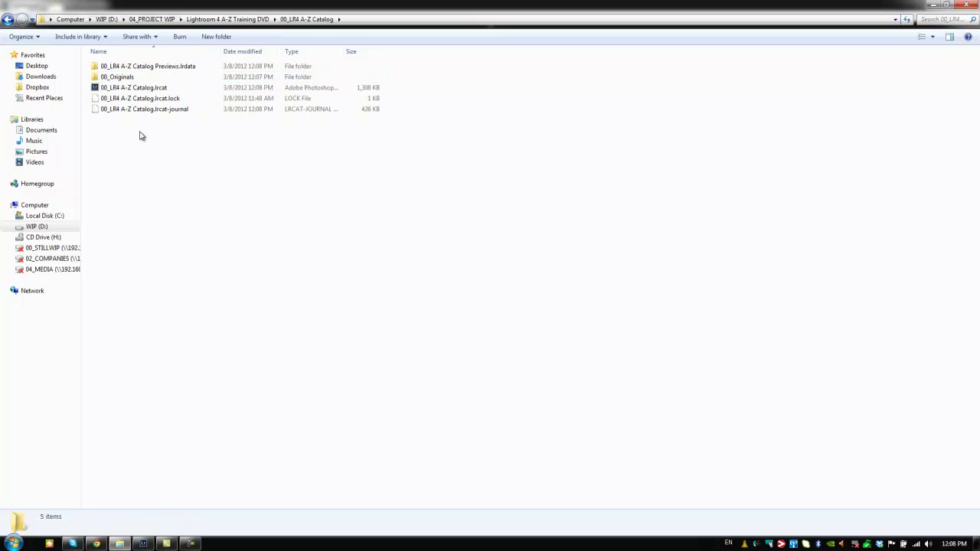